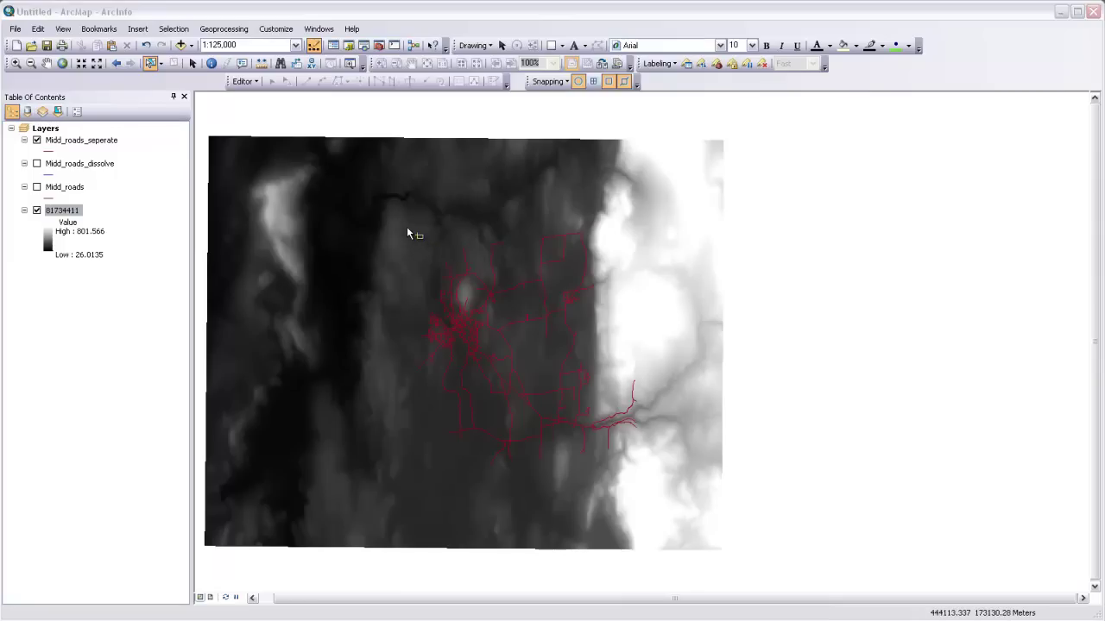
# Check Spatial Analyst in the Customize > Extensions dialog and close it.
pyautogui.click(272, 33)
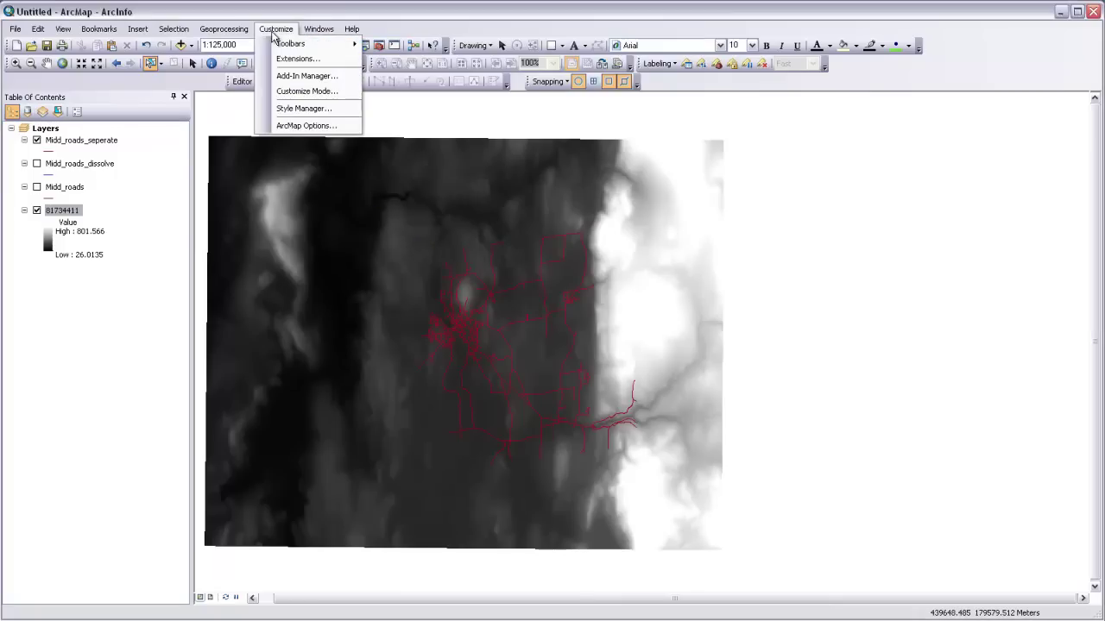
pyautogui.click(335, 58)
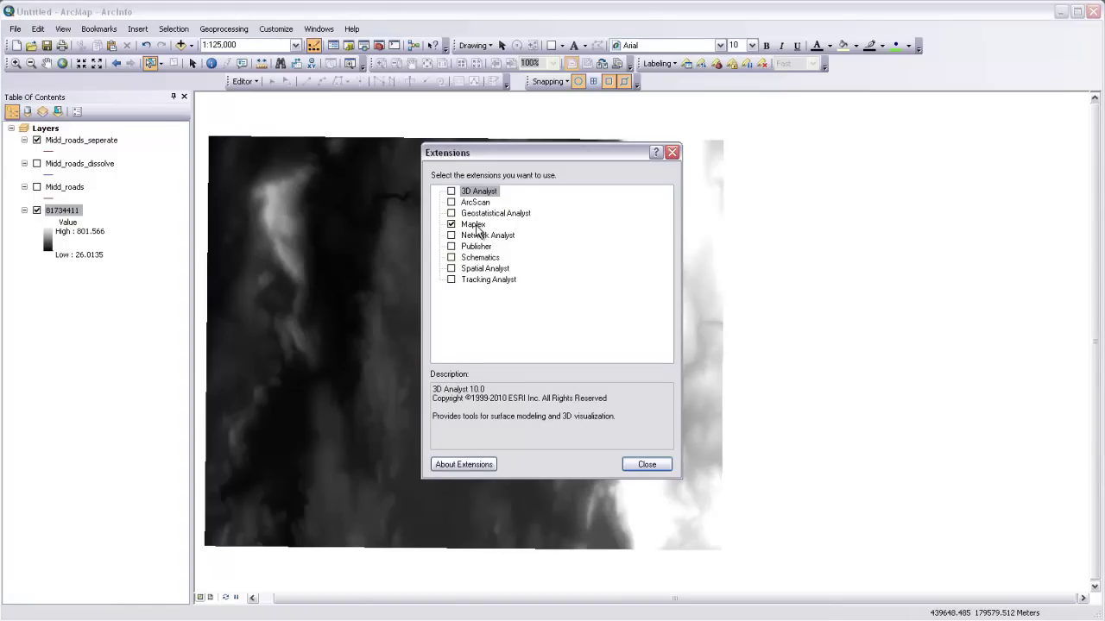
pyautogui.click(451, 269)
pyautogui.click(658, 467)
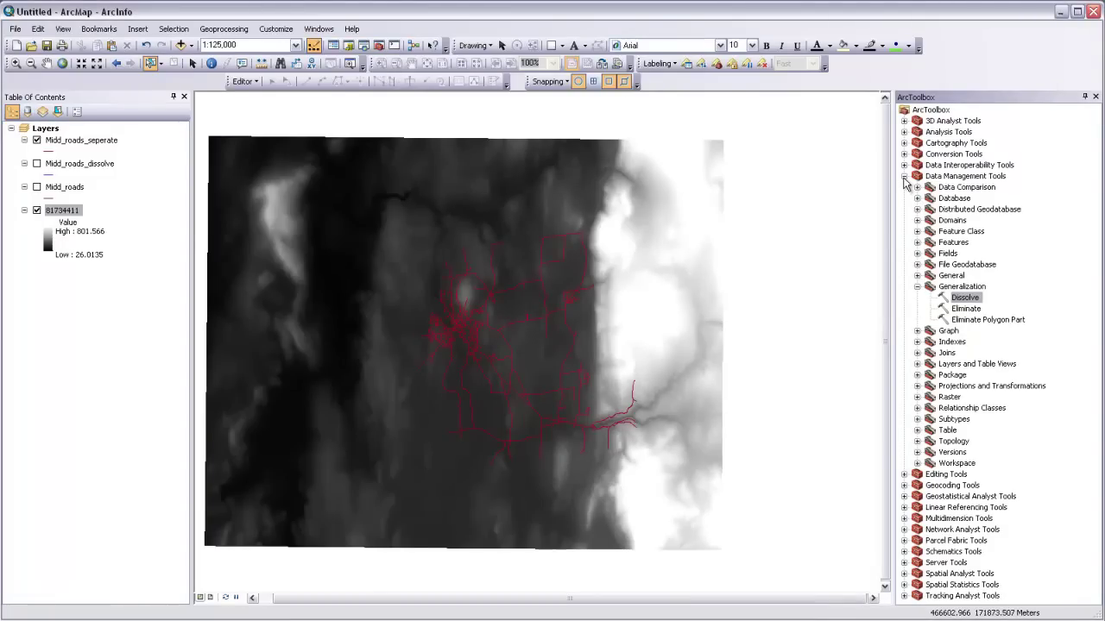
# Open the Hillshade tool from Spatial Analyst Tools > Surface in ArcToolbox.
pyautogui.click(904, 176)
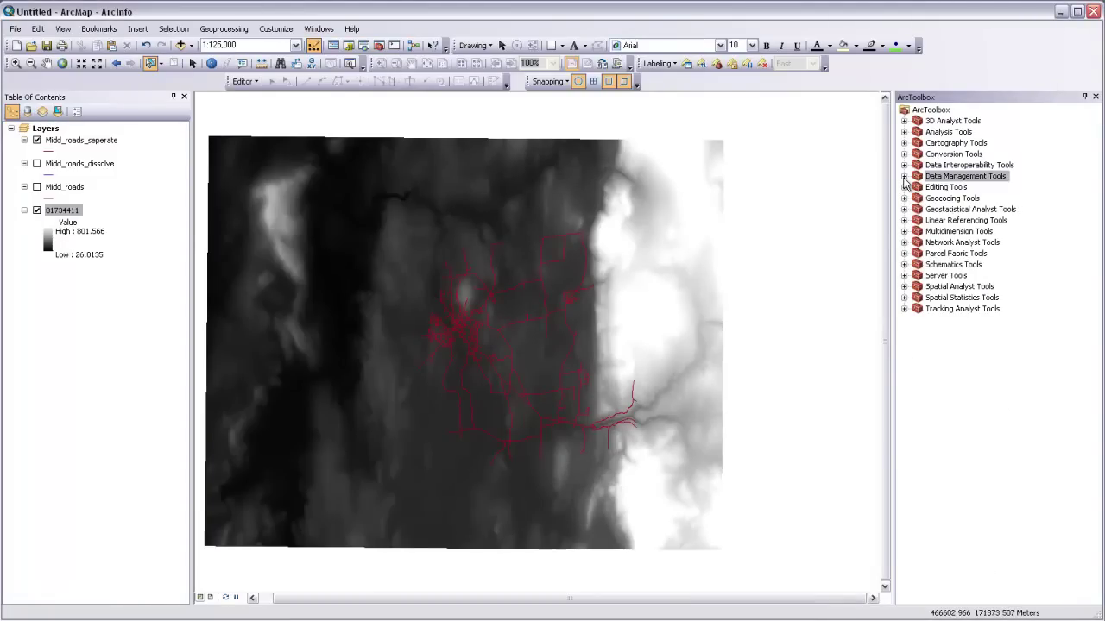
pyautogui.click(904, 288)
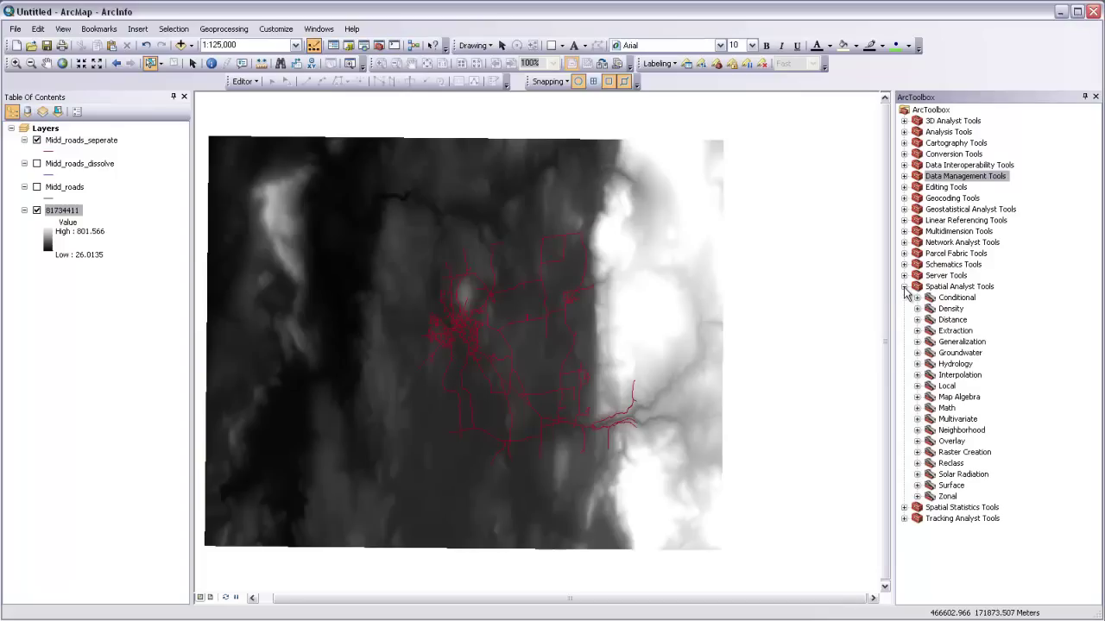
pyautogui.click(917, 486)
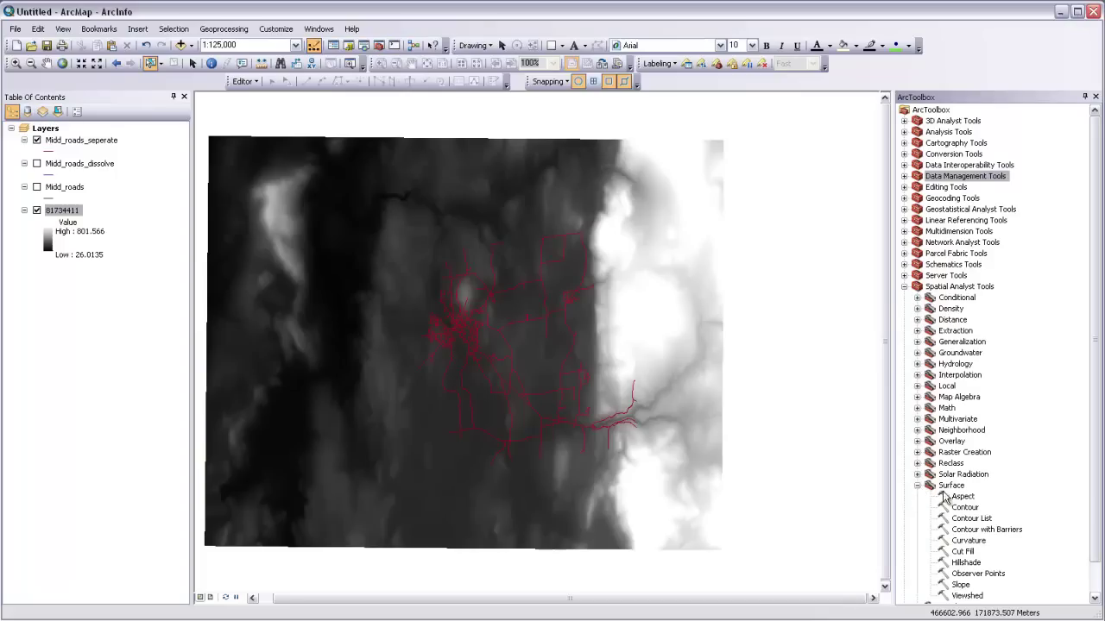
pyautogui.doubleClick(966, 563)
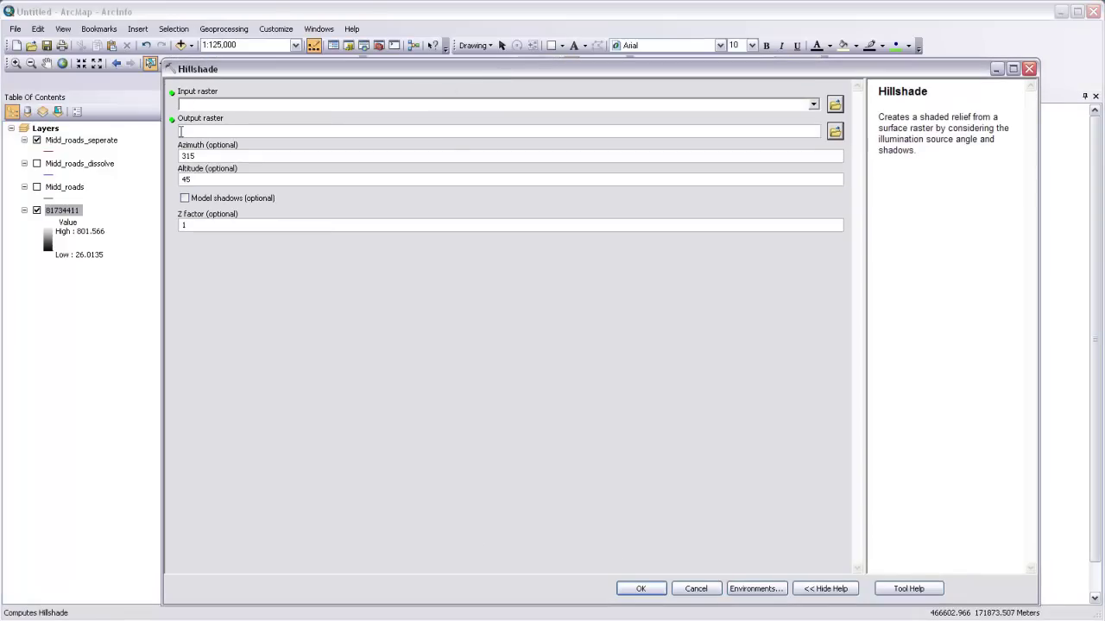
# Set the input raster to 81734411 and name the output raster Hillshade.
pyautogui.moveTo(69, 214); pyautogui.dragTo(212, 104)
pyautogui.click(835, 148)
pyautogui.click(518, 407)
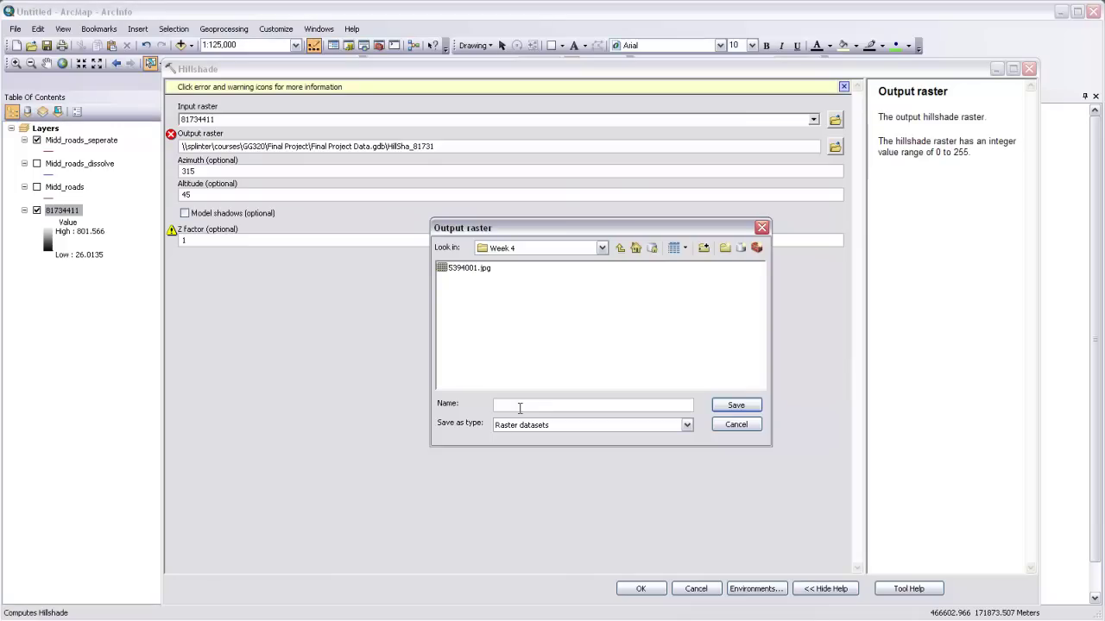
pyautogui.write('Hillshade')
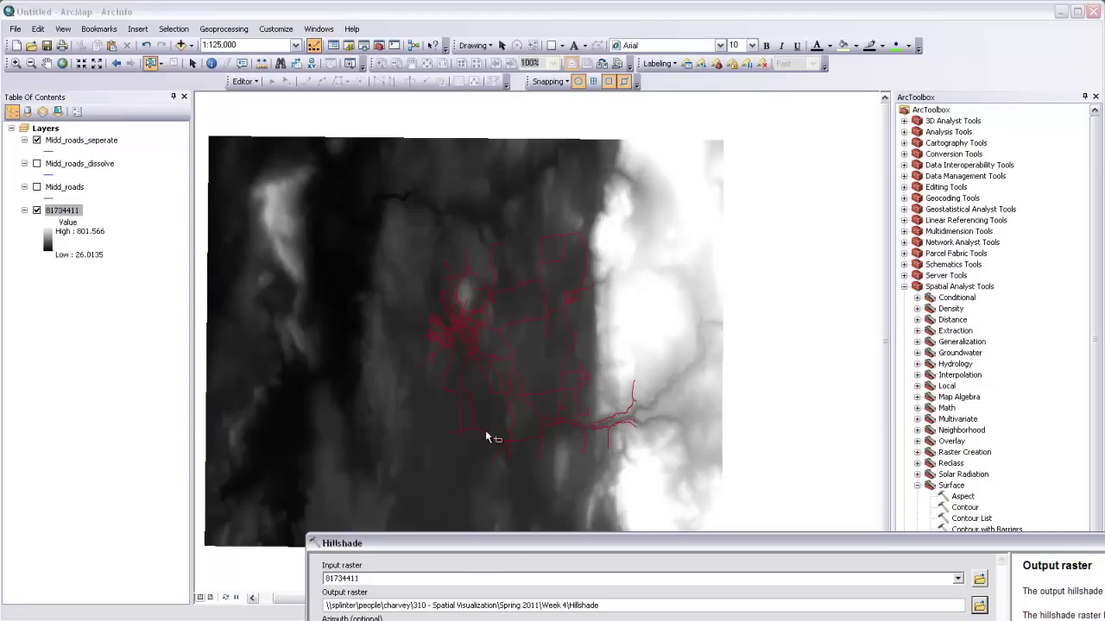
# Drag the Hillshade tool dialog fully into view to run it.
pyautogui.moveTo(481, 540); pyautogui.dragTo(374, 115)
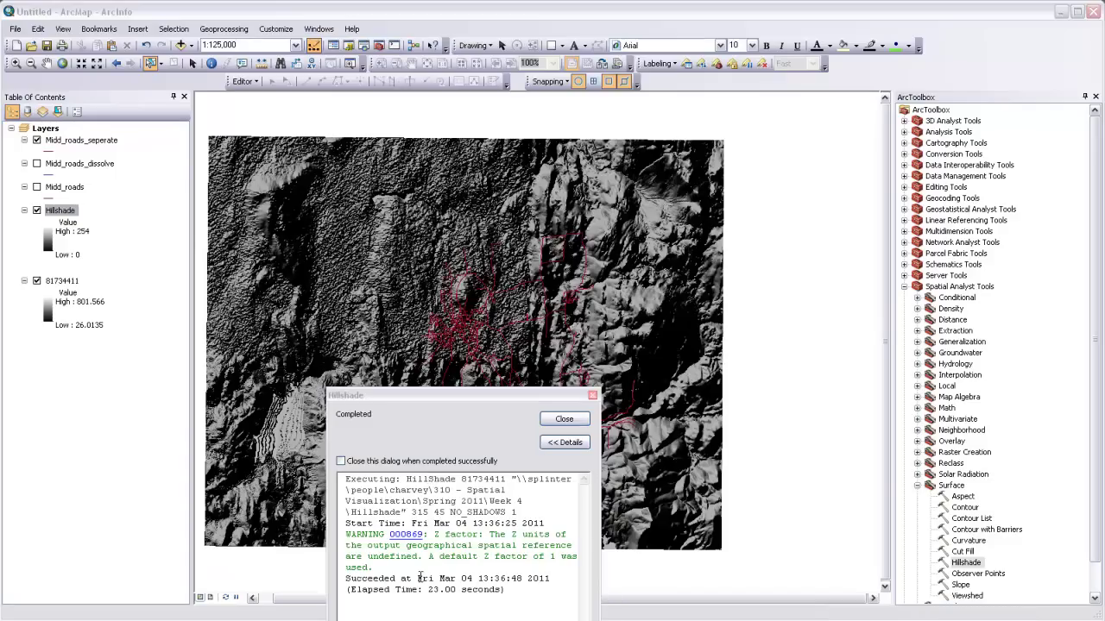
# Close the Hillshade Completed report dialog.
pyautogui.click(564, 421)
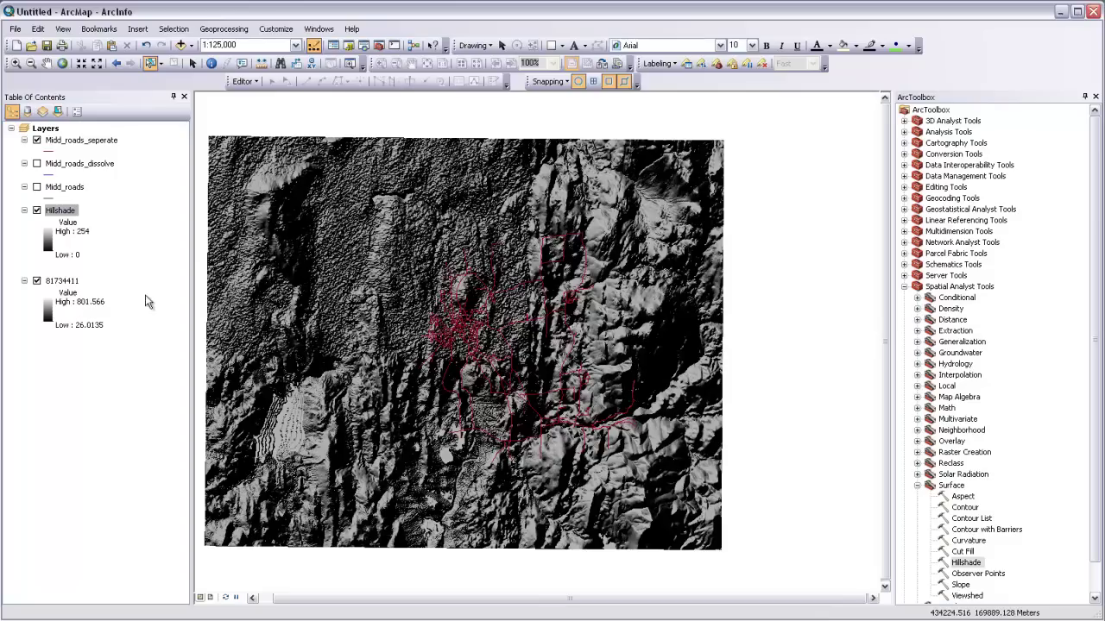
# Remove the Hillshade layer and expand the Projections and Transformations > Raster tools.
pyautogui.rightClick(63, 218)
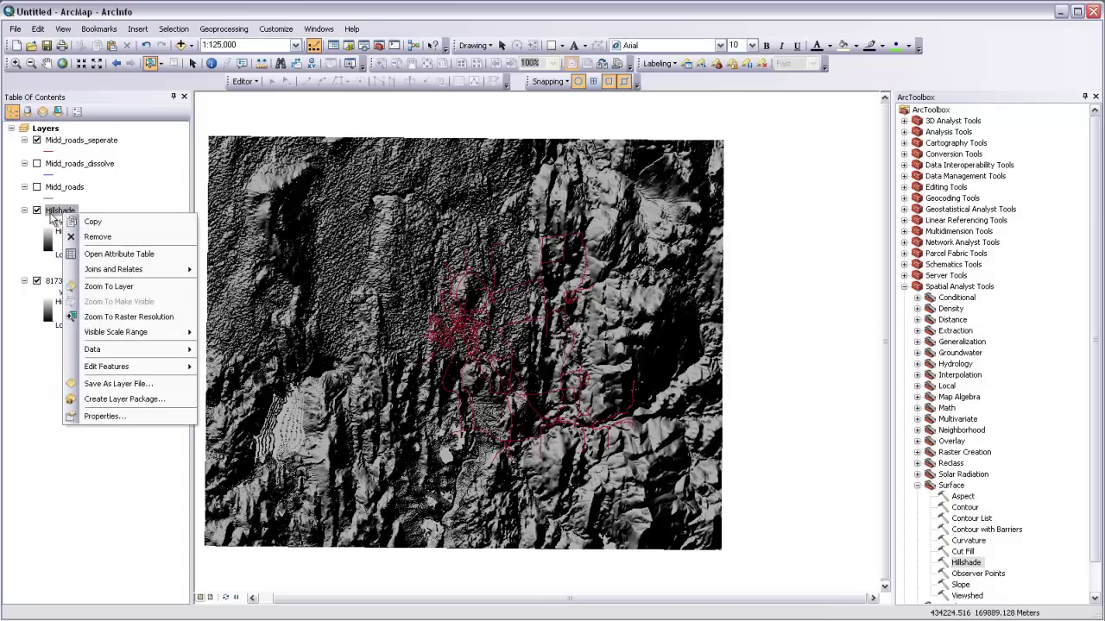
pyautogui.click(112, 239)
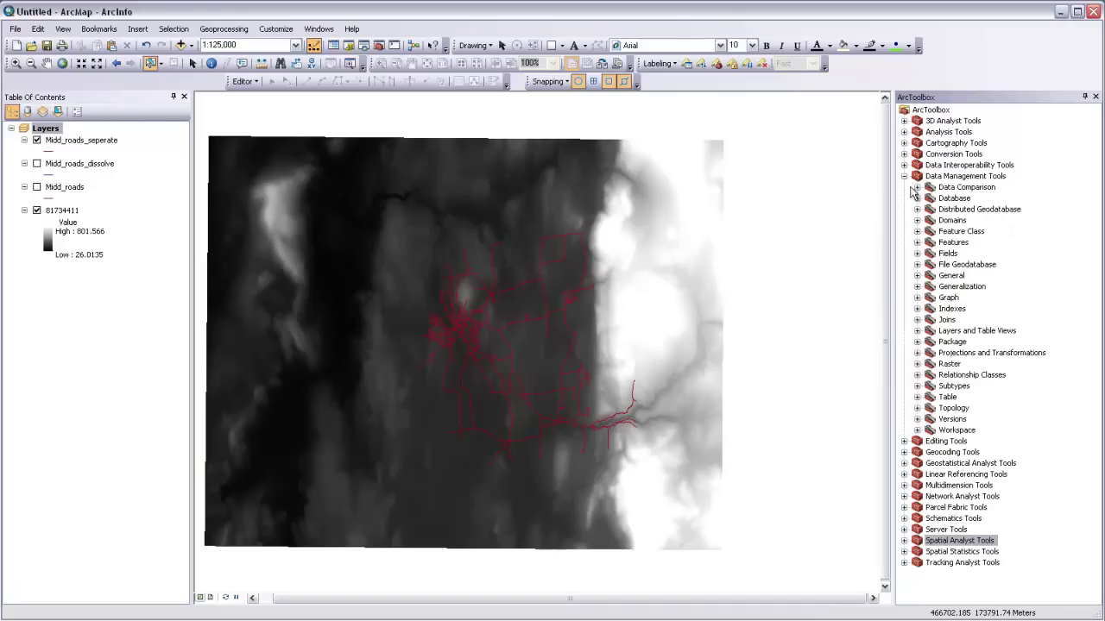
pyautogui.click(918, 353)
pyautogui.click(931, 375)
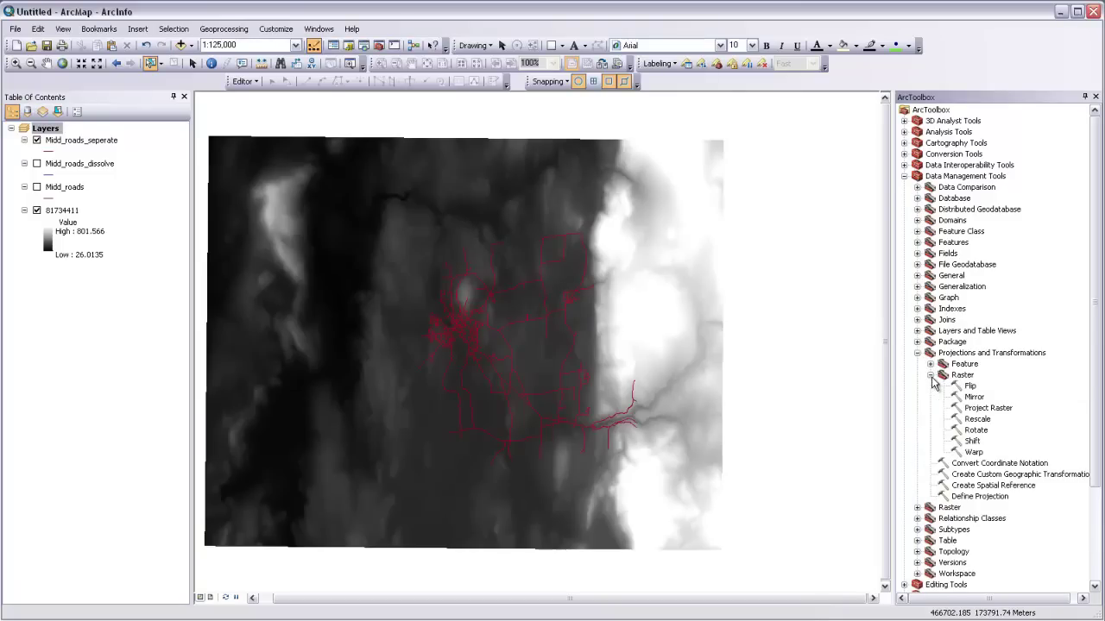
# Open Project Raster with input 81734411 and output named proj_dem.
pyautogui.doubleClick(986, 411)
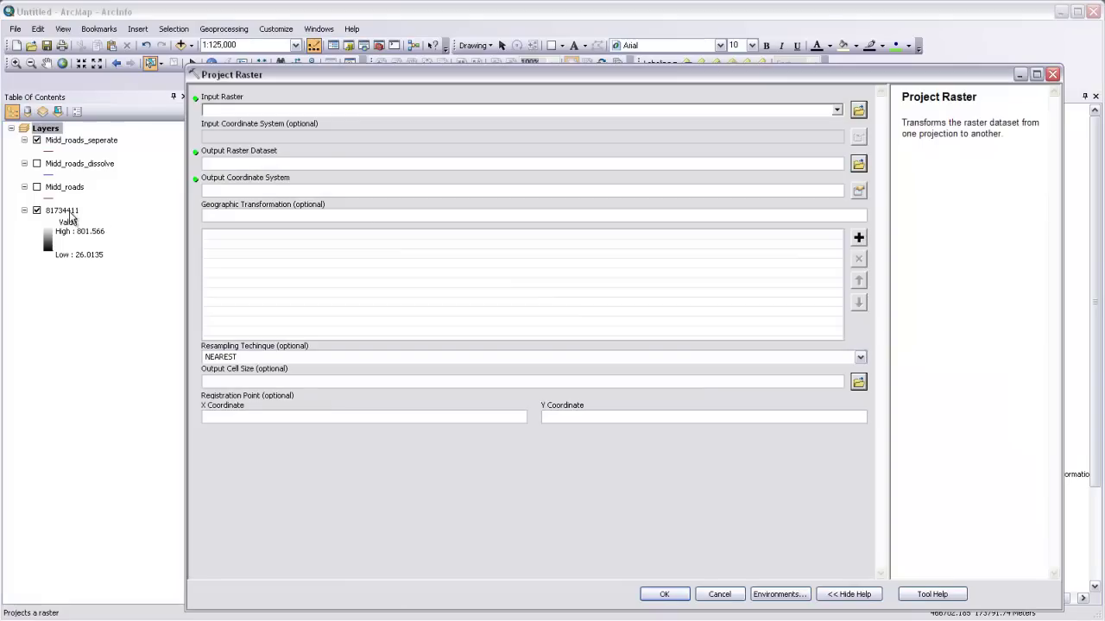
pyautogui.moveTo(69, 219); pyautogui.dragTo(221, 110)
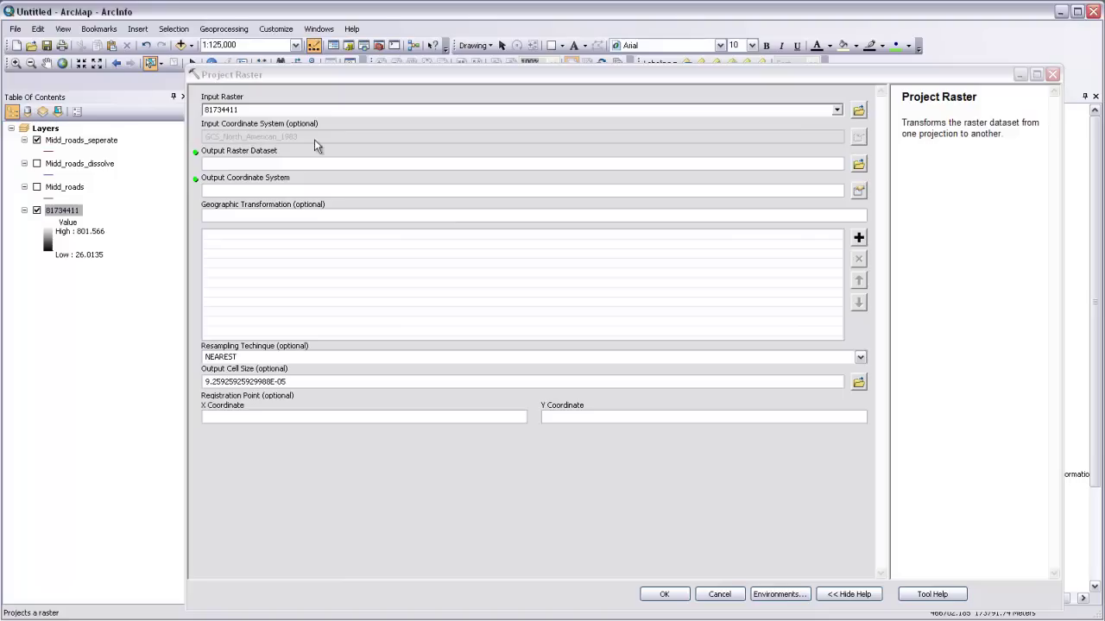
pyautogui.click(858, 164)
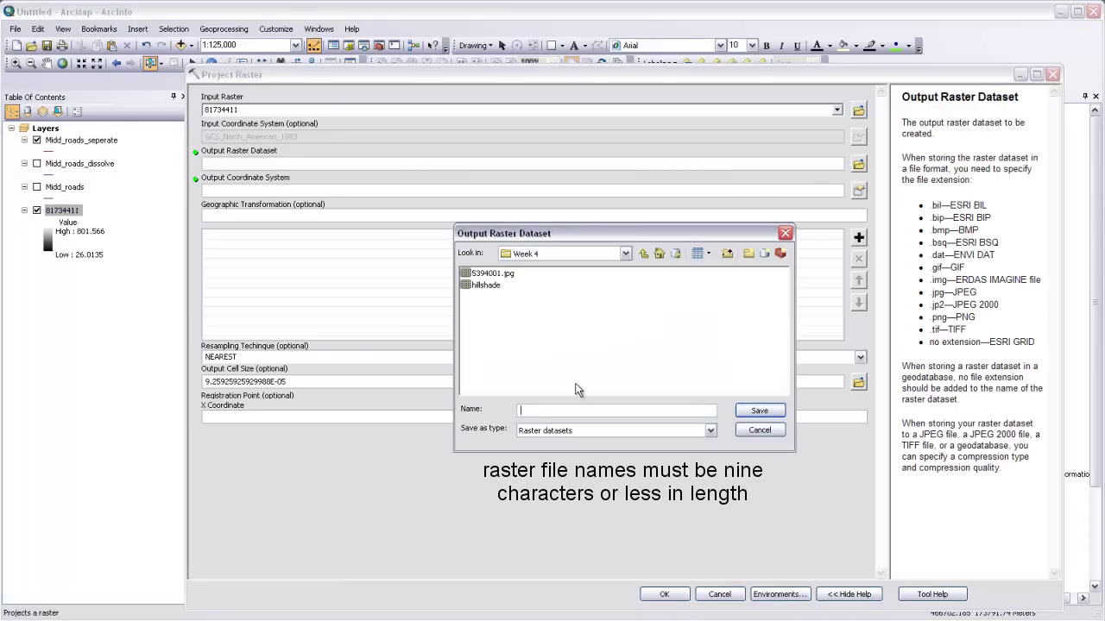
pyautogui.write('proj_dem')
pyautogui.click(758, 410)
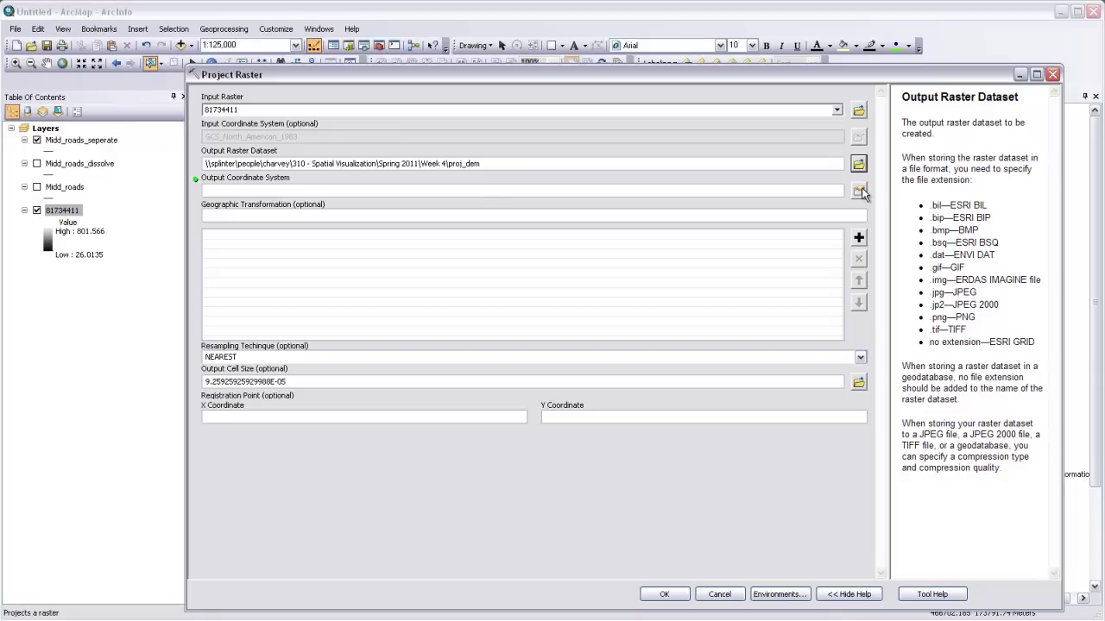
# Import the output coordinate system from Midd_roads.shp (NAD 1983 StatePlane Vermont FIPS 4400).
pyautogui.click(862, 187)
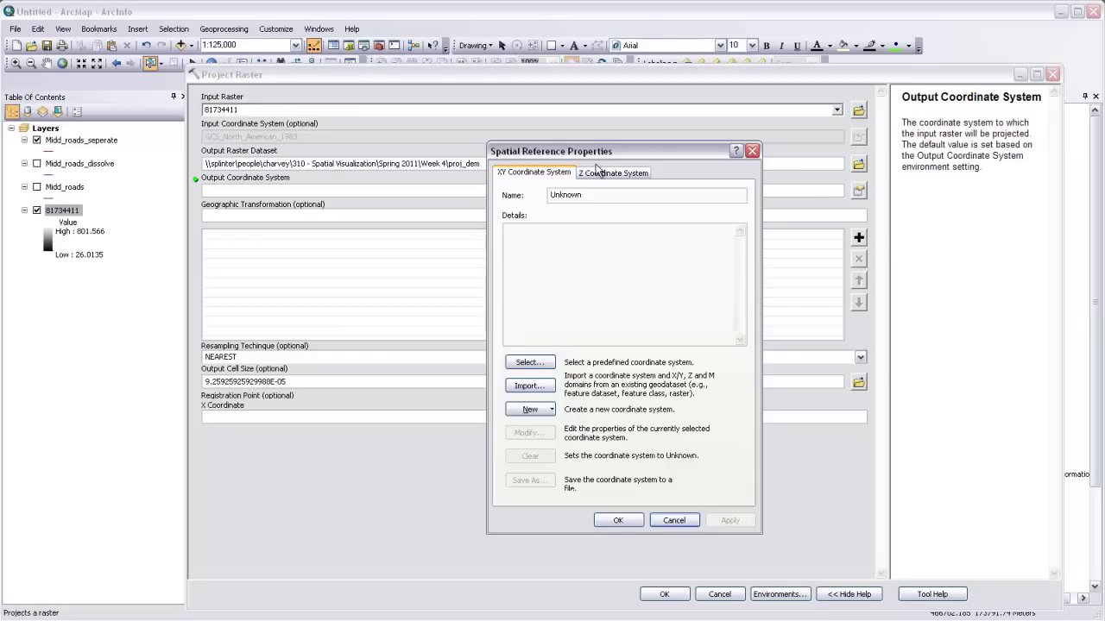
pyautogui.click(536, 388)
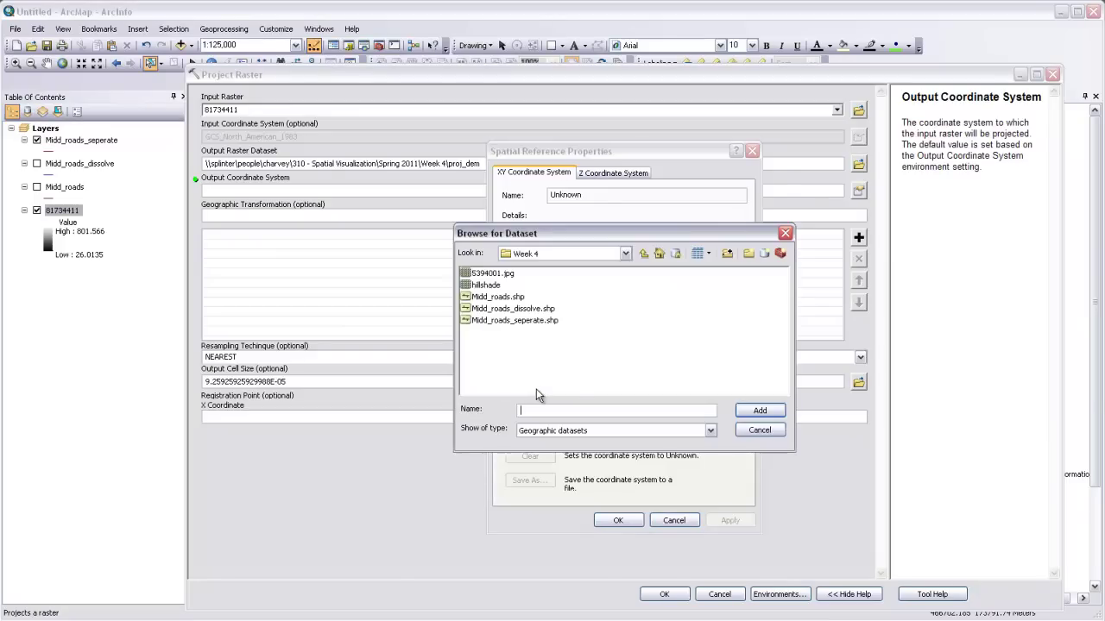
pyautogui.click(492, 298)
pyautogui.click(756, 412)
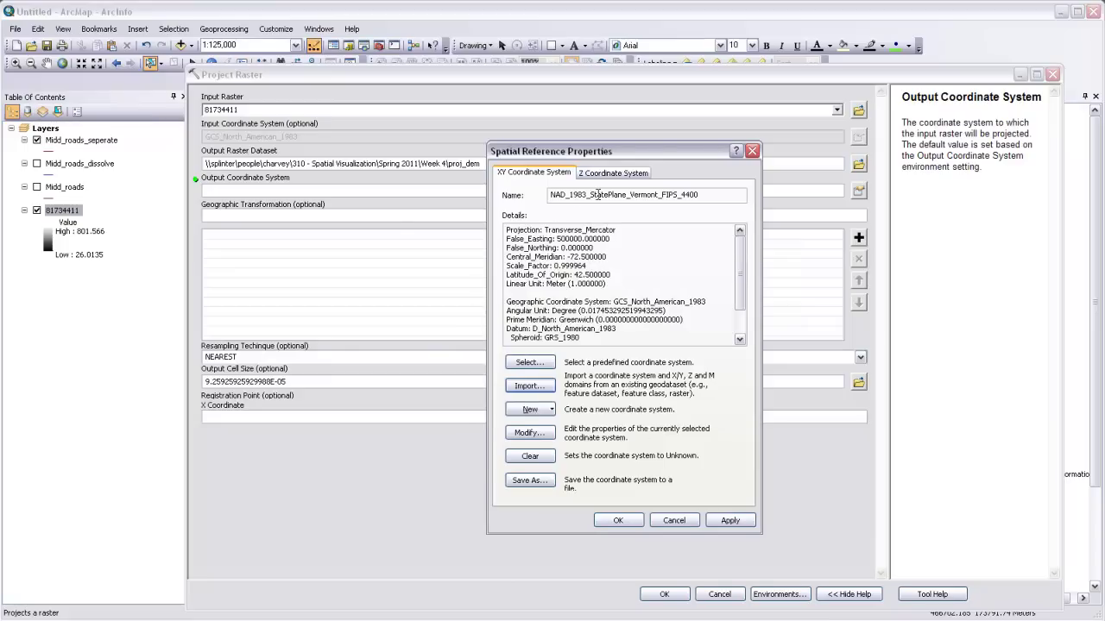
pyautogui.click(618, 521)
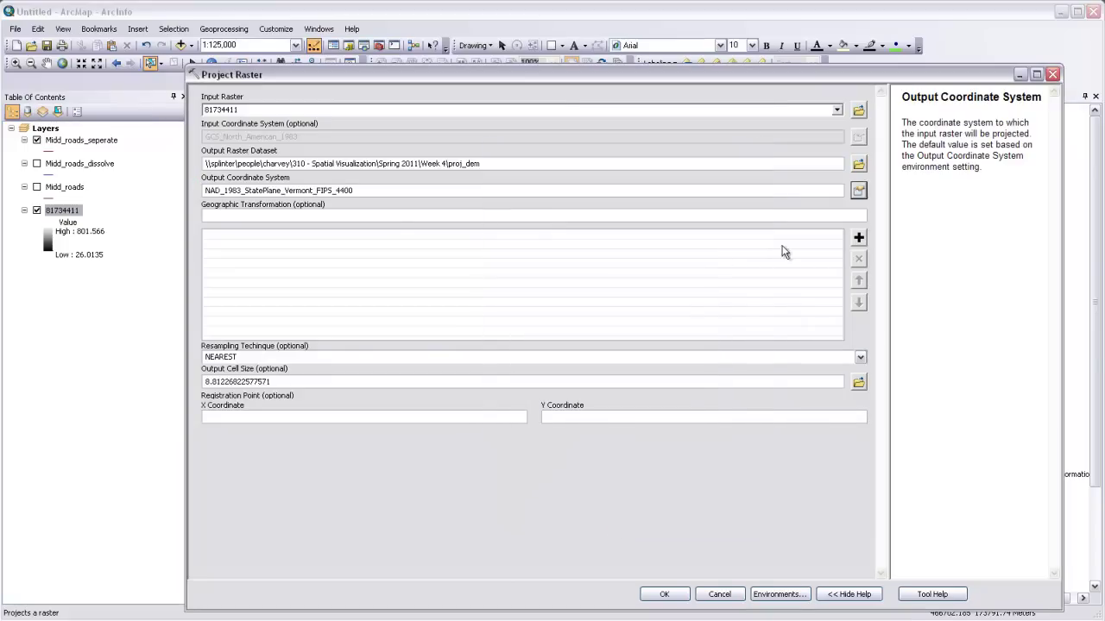
pyautogui.click(801, 299)
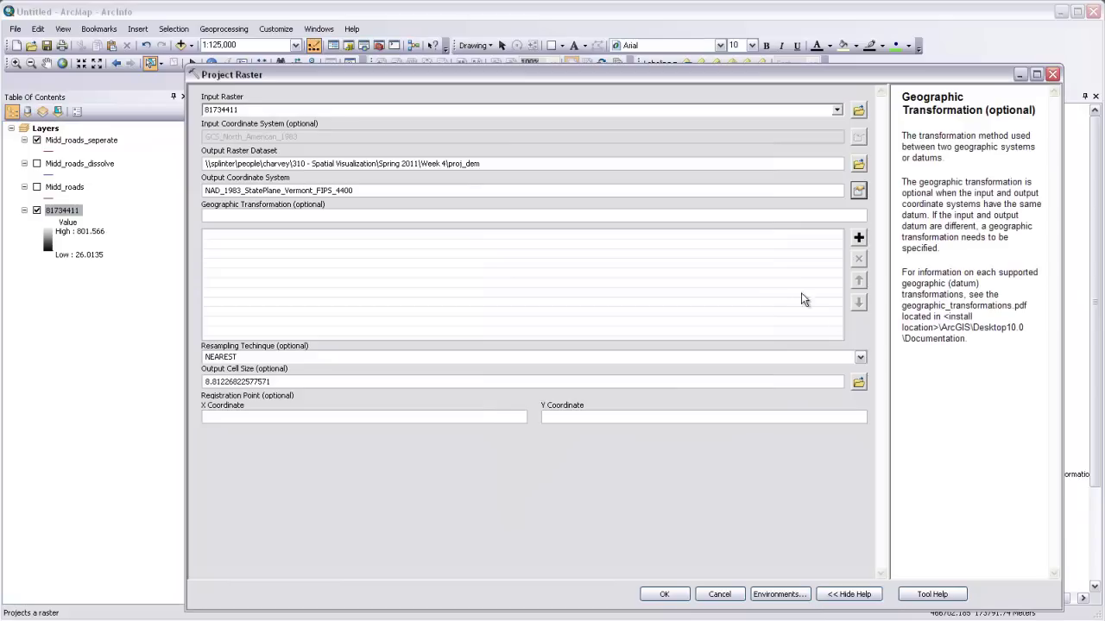
# Choose BILINEAR resampling and run the projection.
pyautogui.click(859, 358)
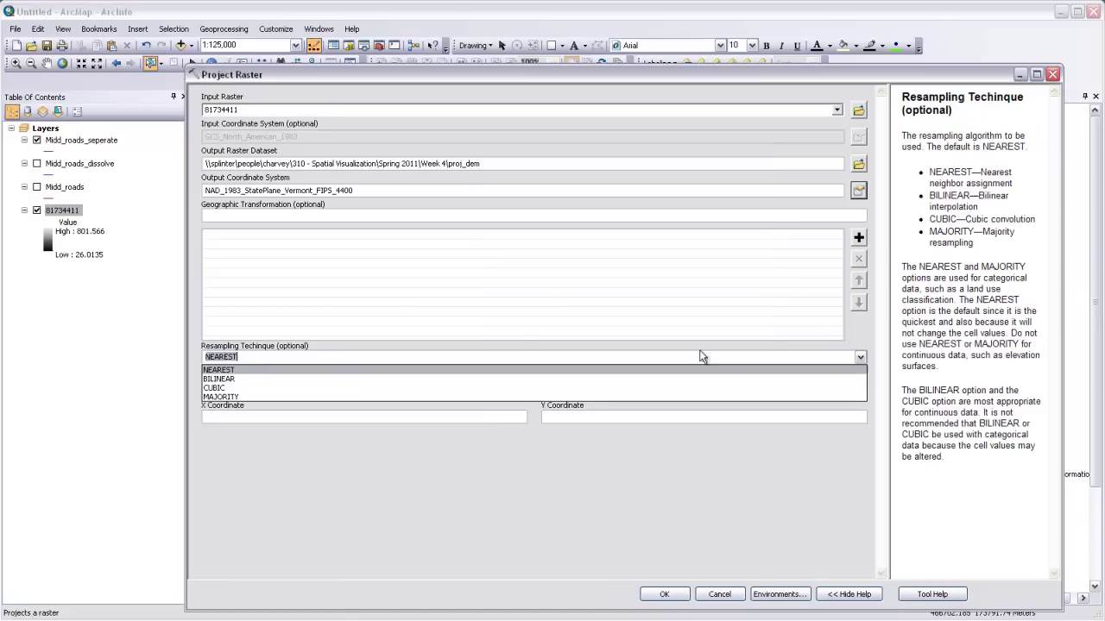
pyautogui.click(222, 379)
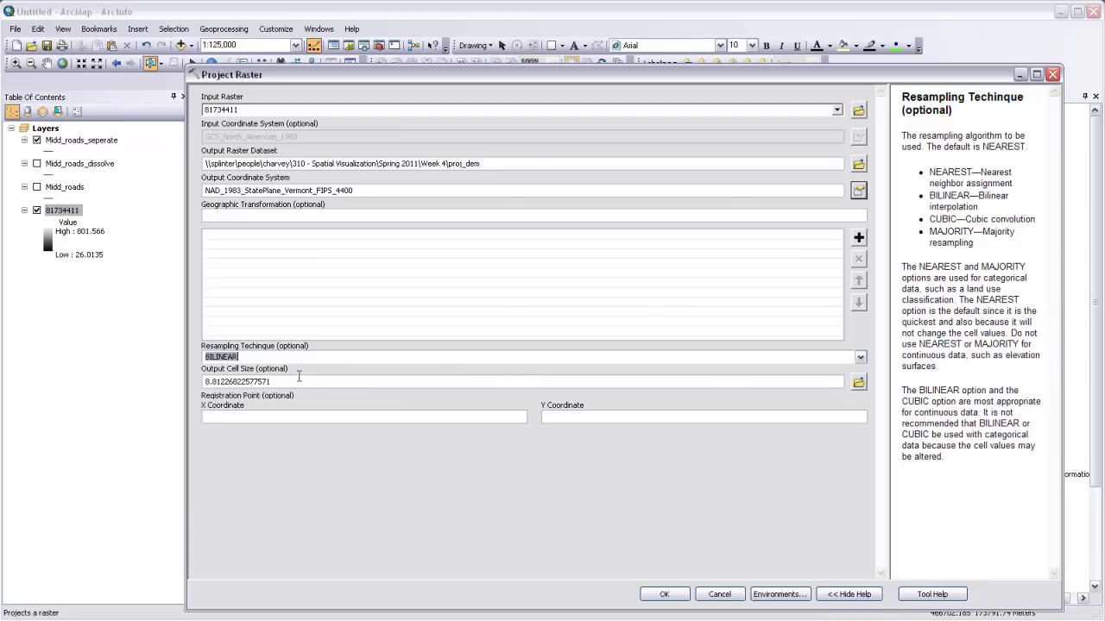
pyautogui.click(665, 594)
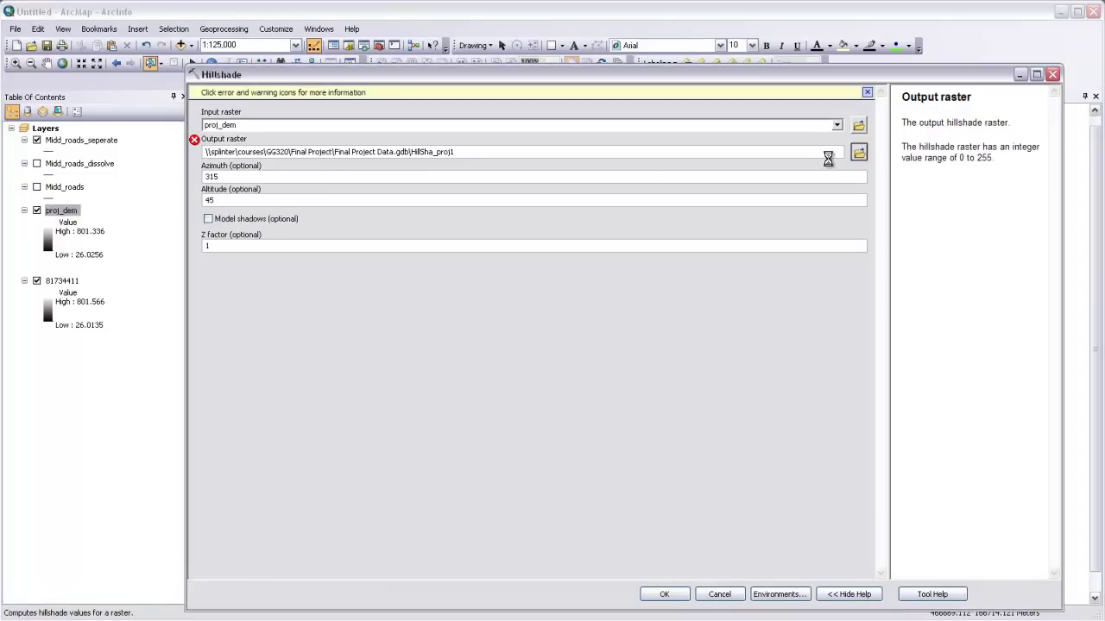
# Save the proj_dem hillshade output as hillshade2 in the Week 4 folder.
pyautogui.click(485, 284)
pyautogui.click(561, 411)
pyautogui.write('2')
pyautogui.click(751, 413)
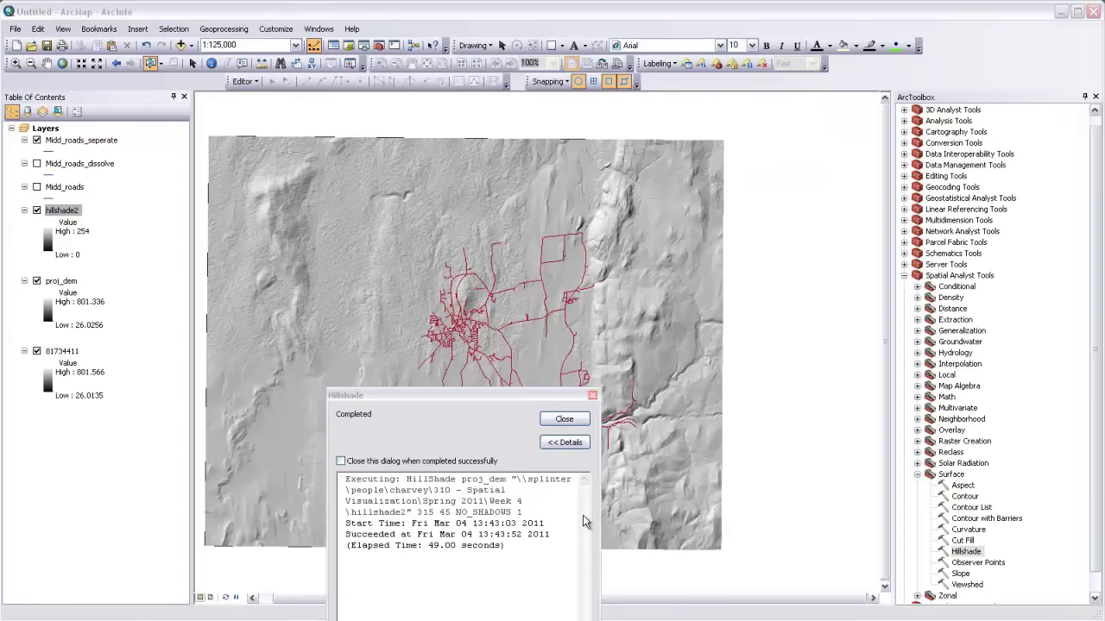
# Close the Hillshade Completed report to view hillshade2 beneath the roads.
pyautogui.click(565, 419)
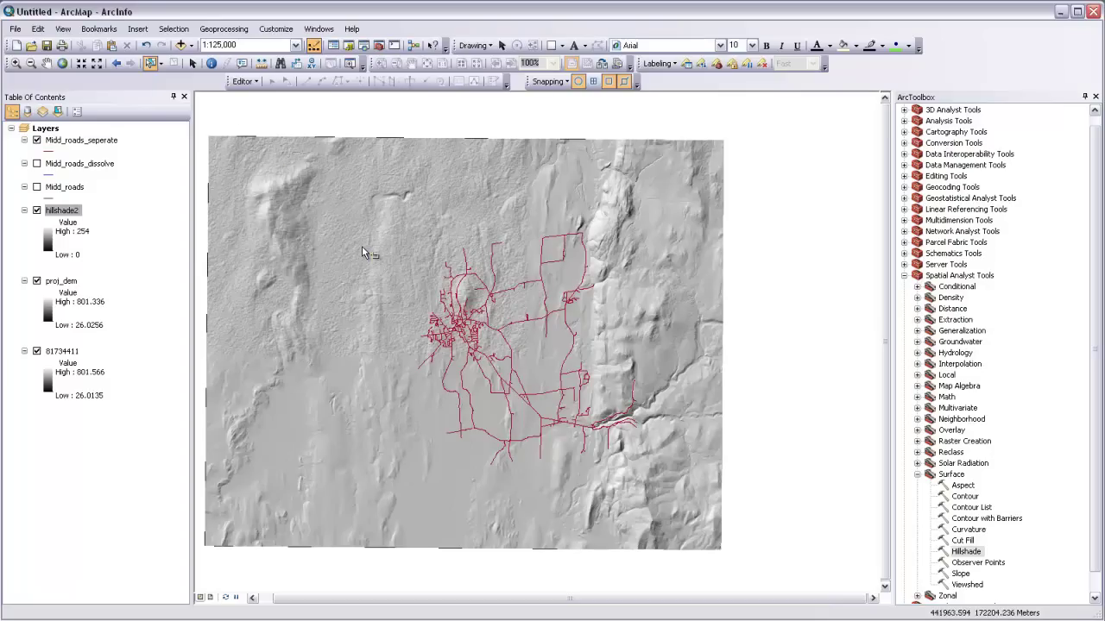
# Open the Symbology settings in the hillshade2 layer properties.
pyautogui.rightClick(73, 210)
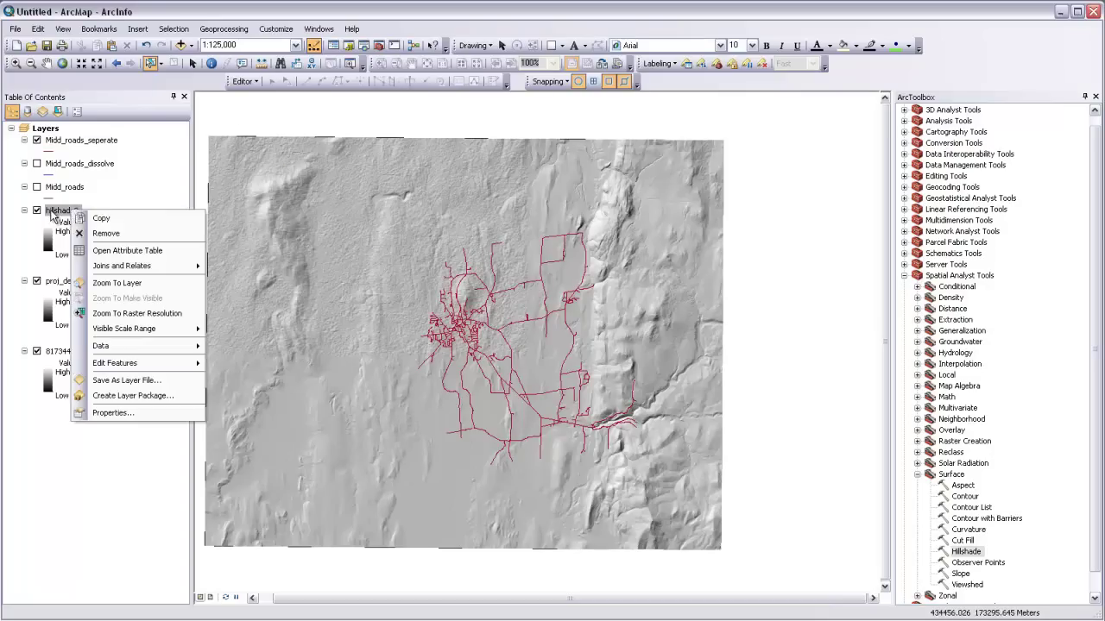
pyautogui.click(124, 418)
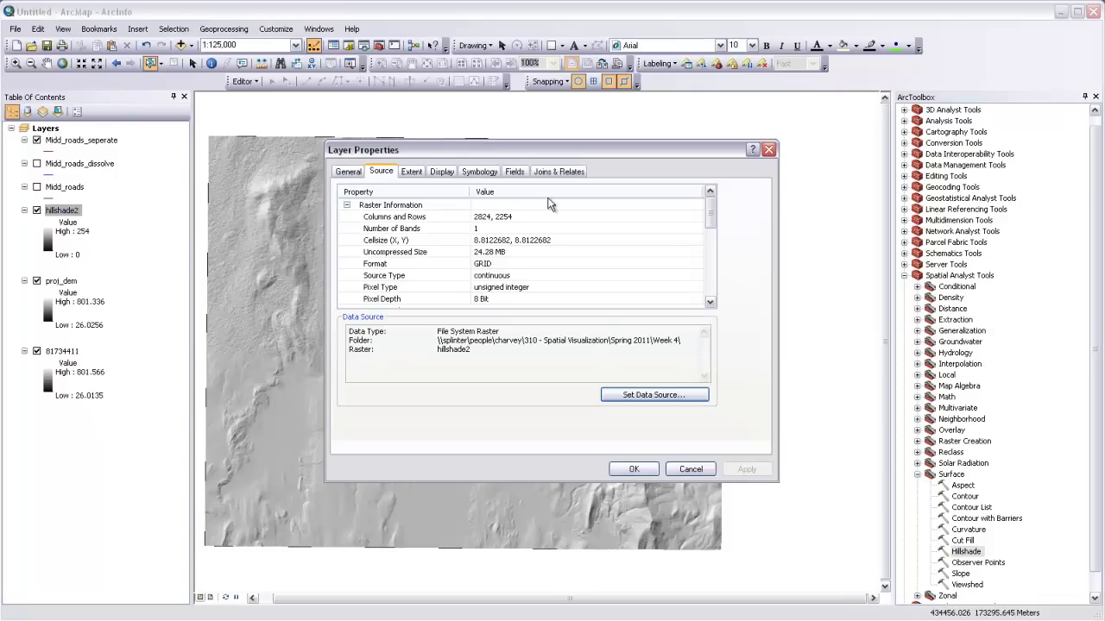
pyautogui.click(479, 171)
pyautogui.moveTo(479, 157); pyautogui.dragTo(623, 206)
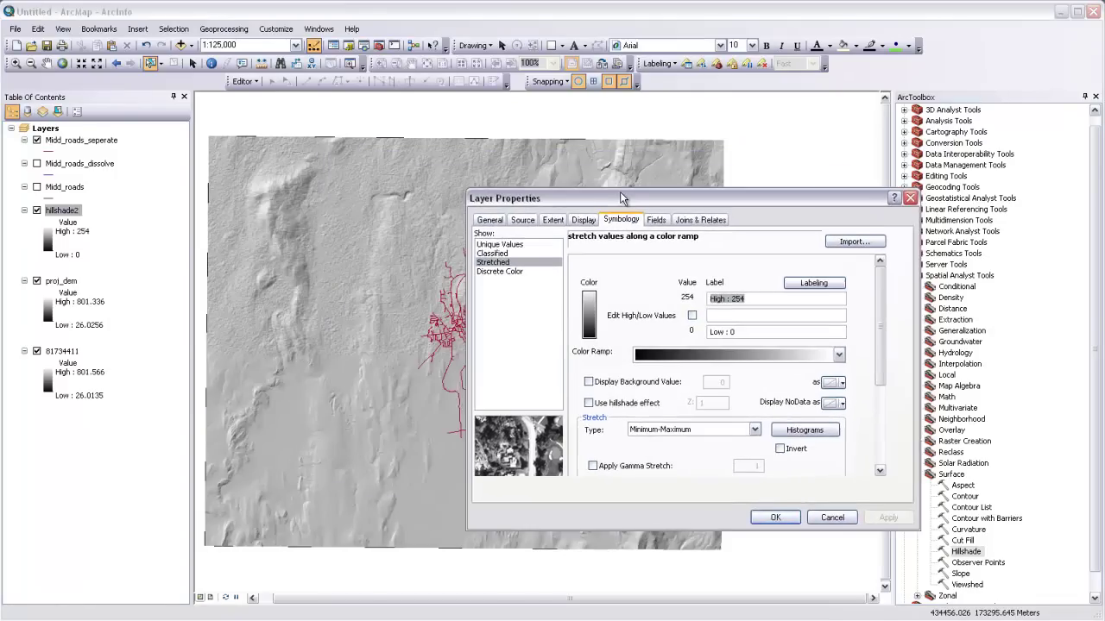
pyautogui.moveTo(884, 328); pyautogui.dragTo(884, 371)
# Invert the stretched color ramp, apply it, and close Layer Properties.
pyautogui.click(783, 366)
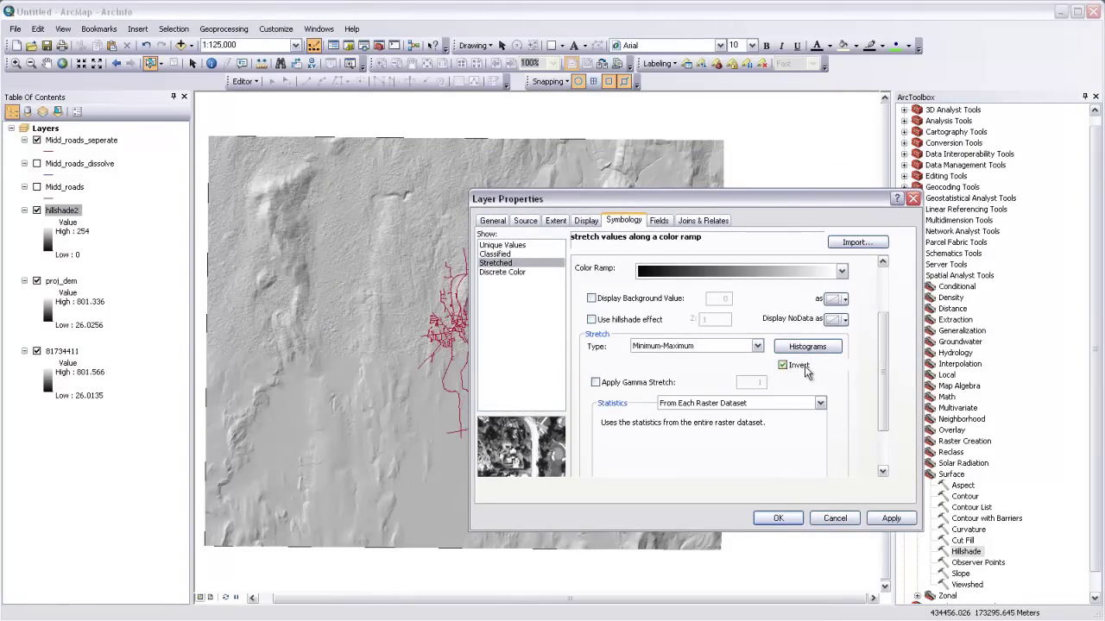
pyautogui.click(880, 522)
pyautogui.moveTo(844, 197); pyautogui.dragTo(561, 615)
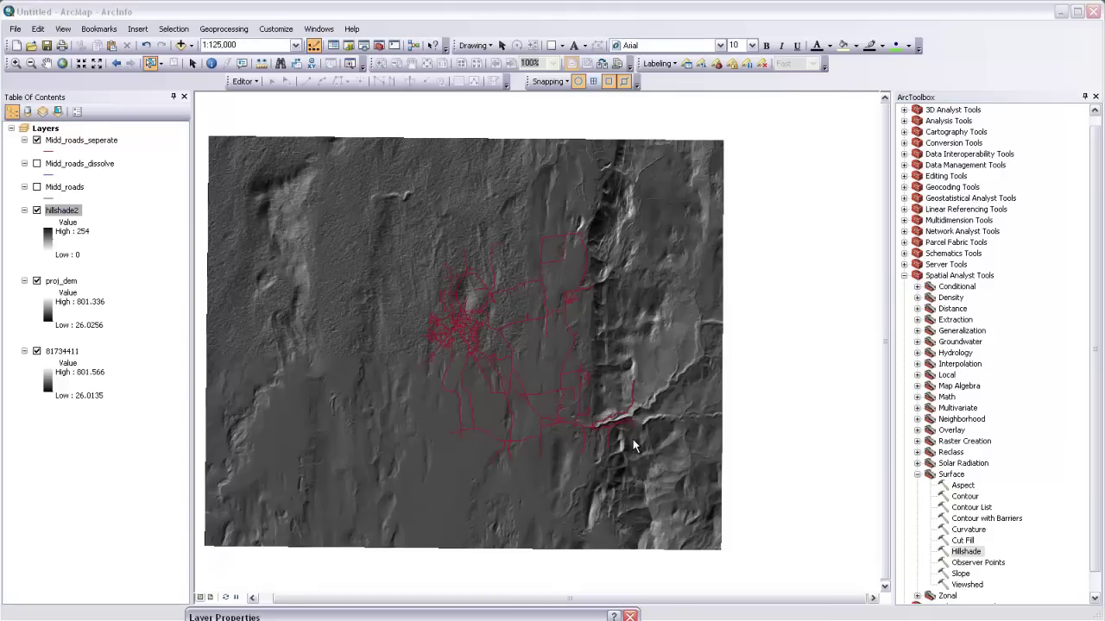
pyautogui.press('Return')
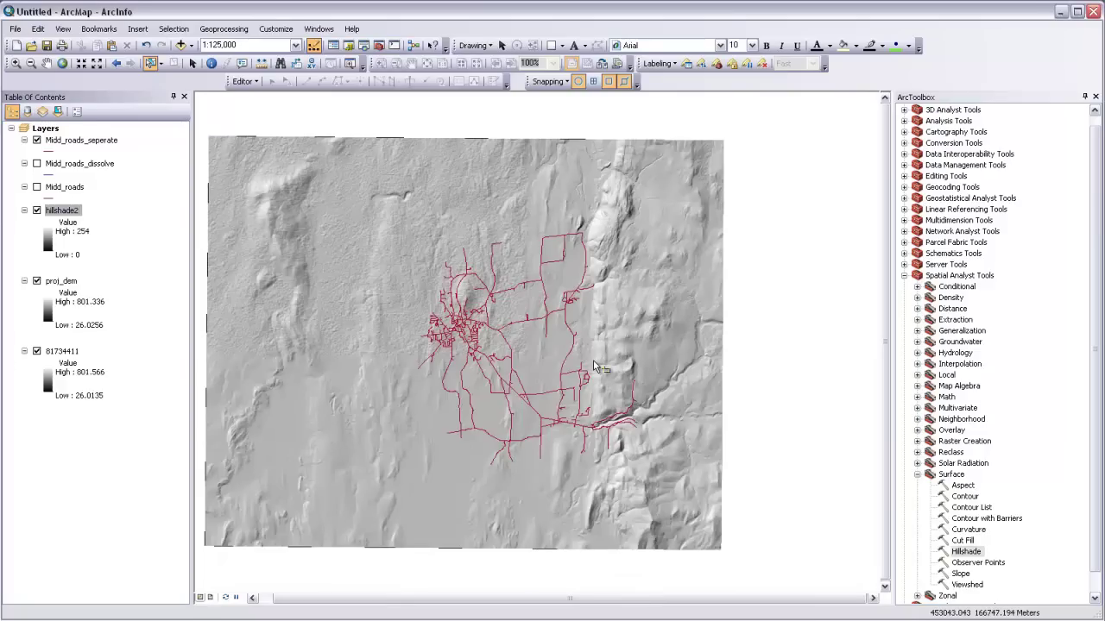